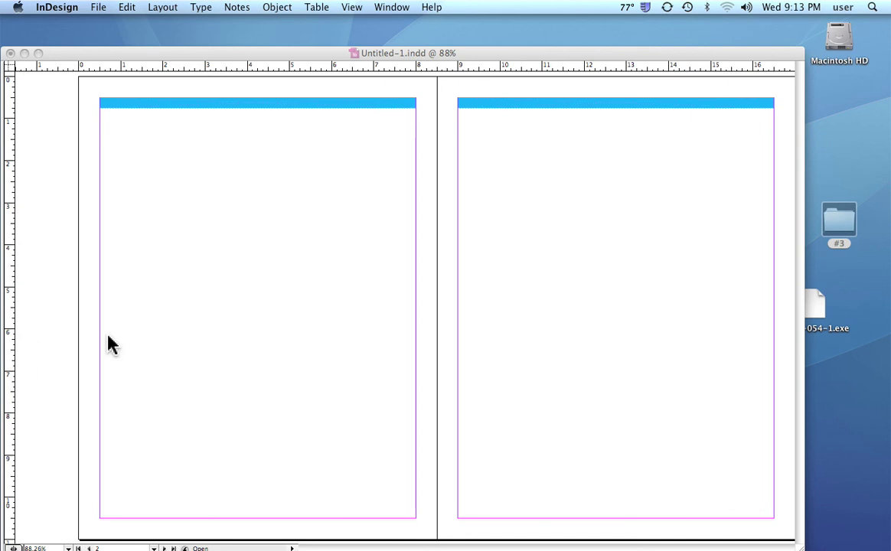
Open A-Master from the Pages panel for editing and pick the Type tool
click(83, 56)
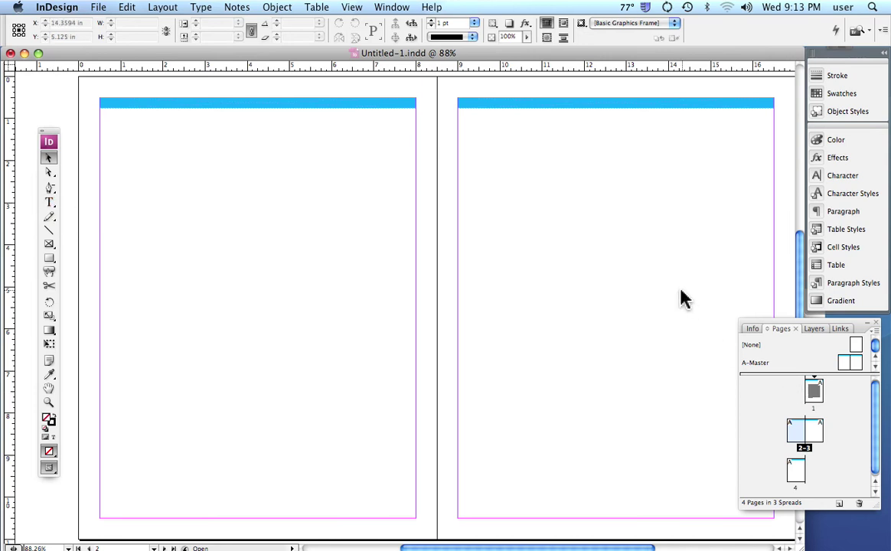
double_click(855, 366)
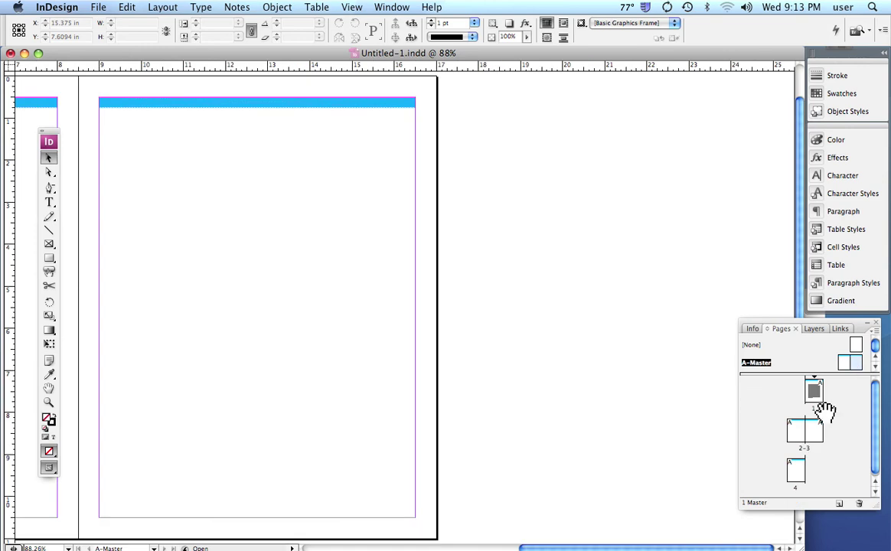
drag(213, 318, 483, 330)
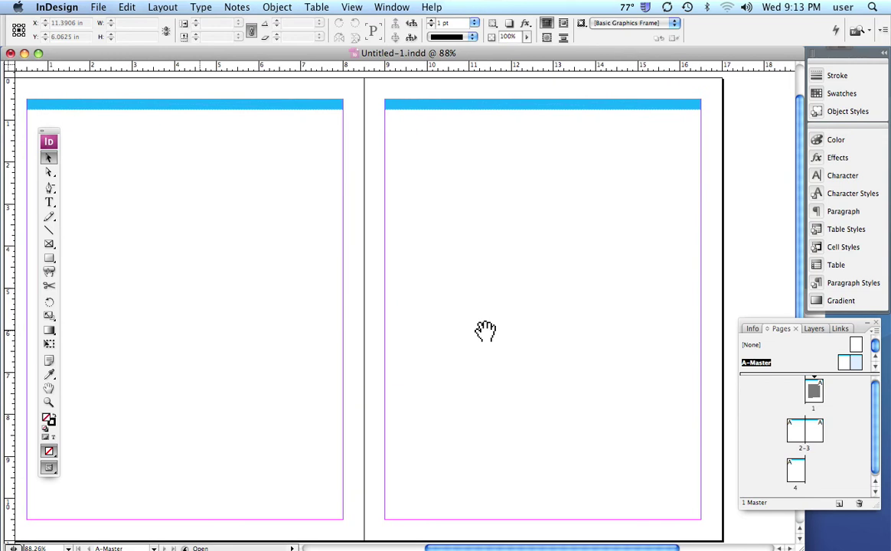
click(49, 203)
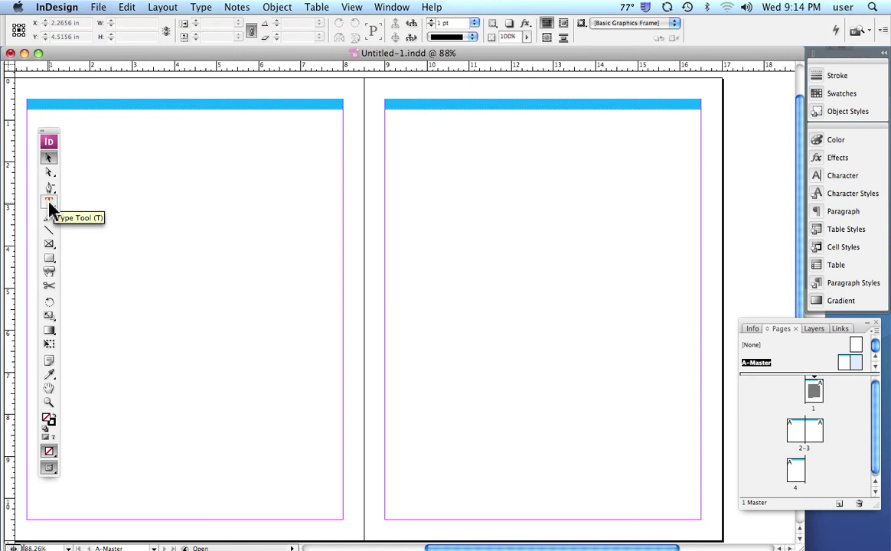
Draw a text frame across the right master page from its top margin to its bottom margin
click(49, 204)
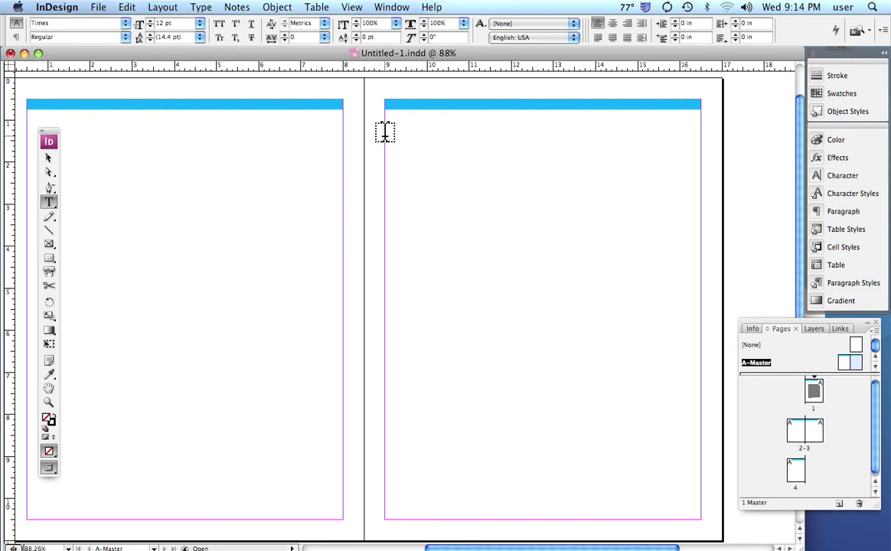
drag(385, 135, 700, 505)
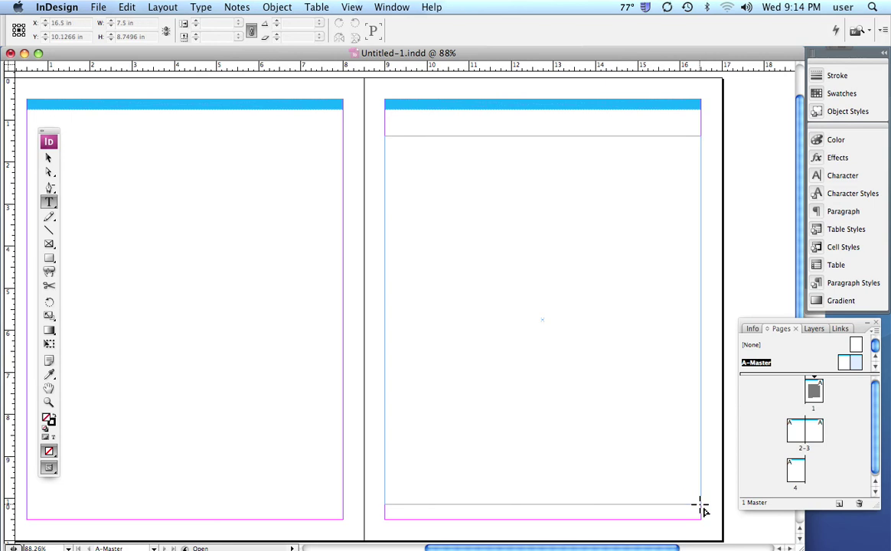
drag(702, 509, 702, 508)
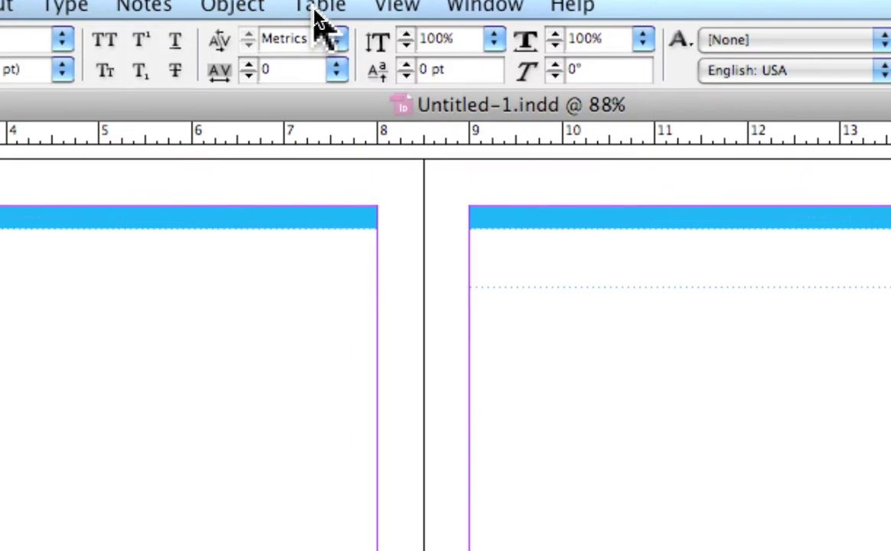
Browse the Table menu's Table Options and Cell Options submenus
click(317, 11)
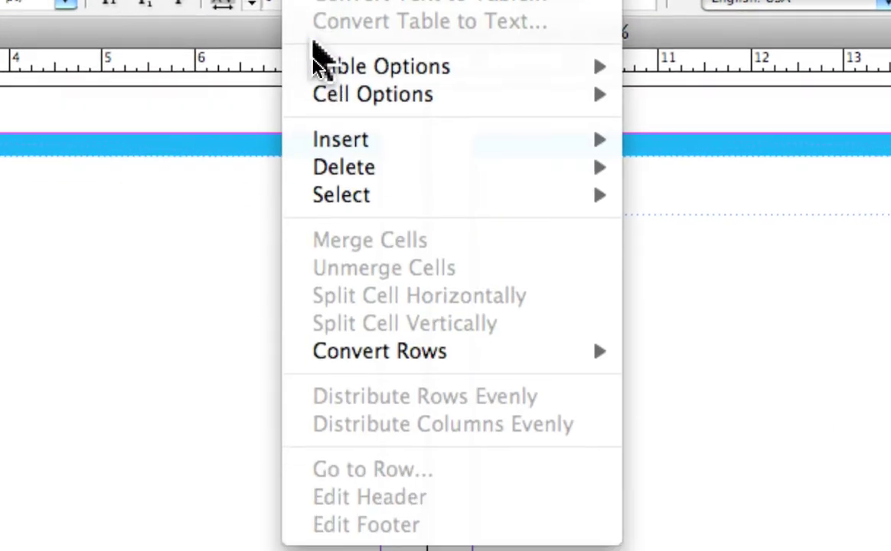
mouse_move(319, 149)
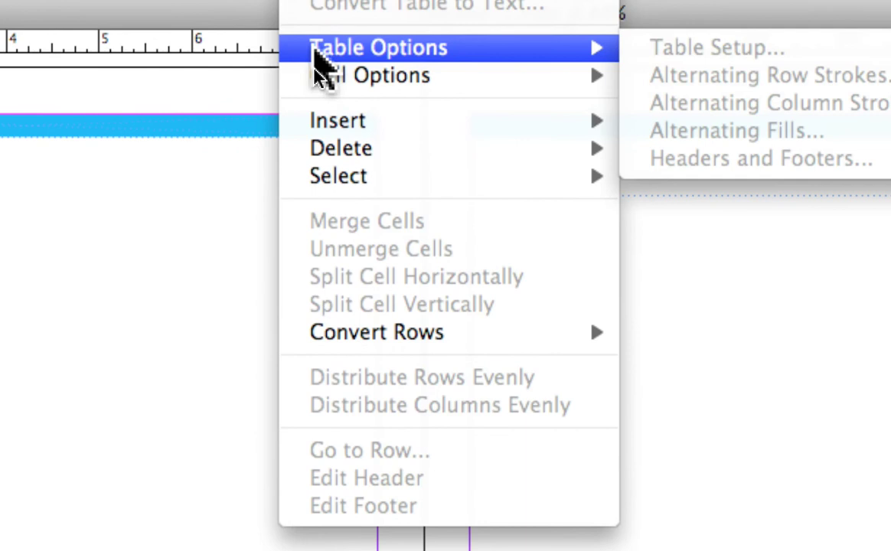
mouse_move(316, 76)
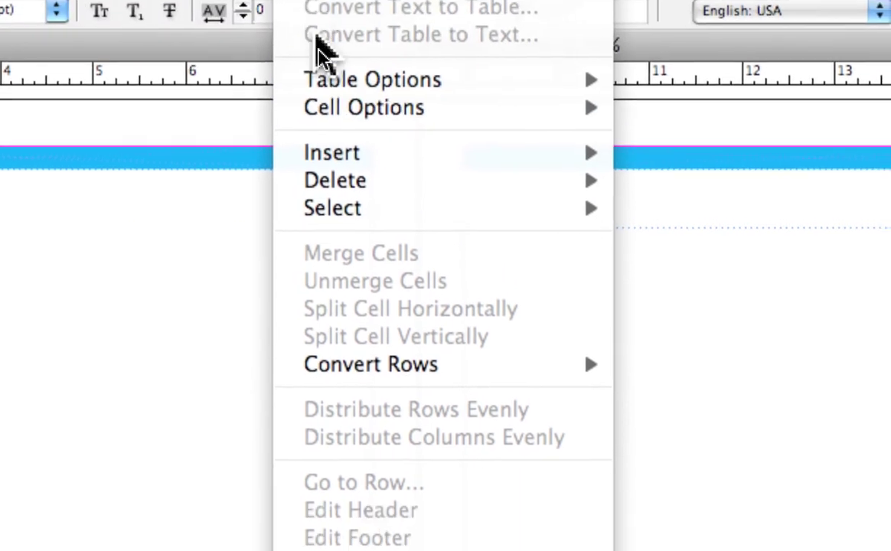
mouse_move(339, 32)
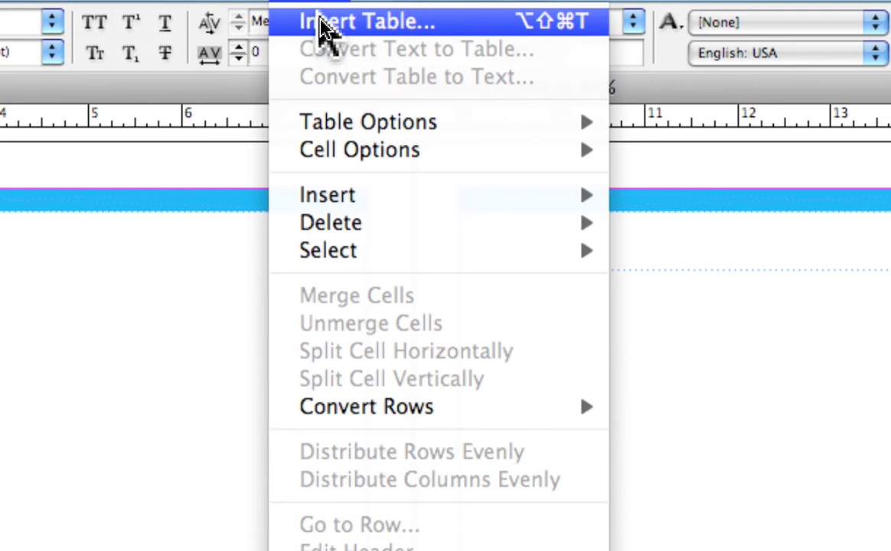
Insert a table with 5 body rows and 7 columns into the text frame
click(322, 29)
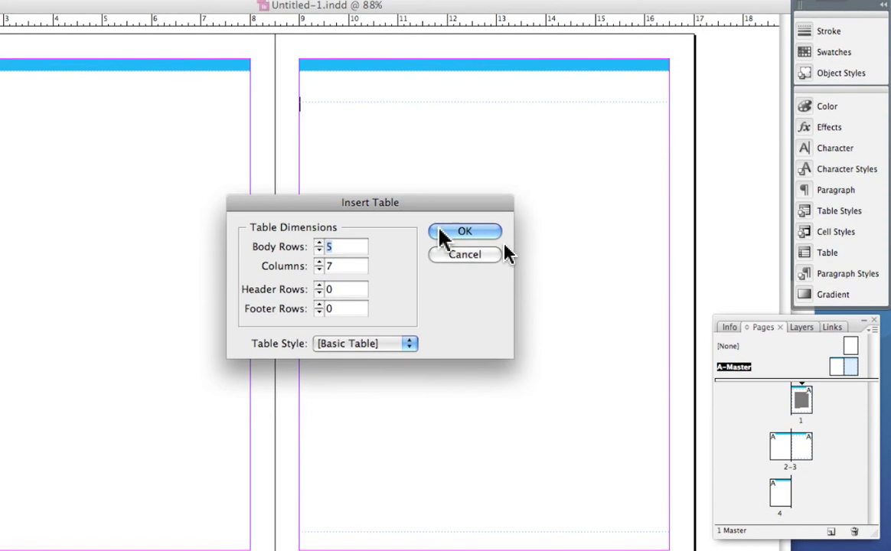
click(444, 231)
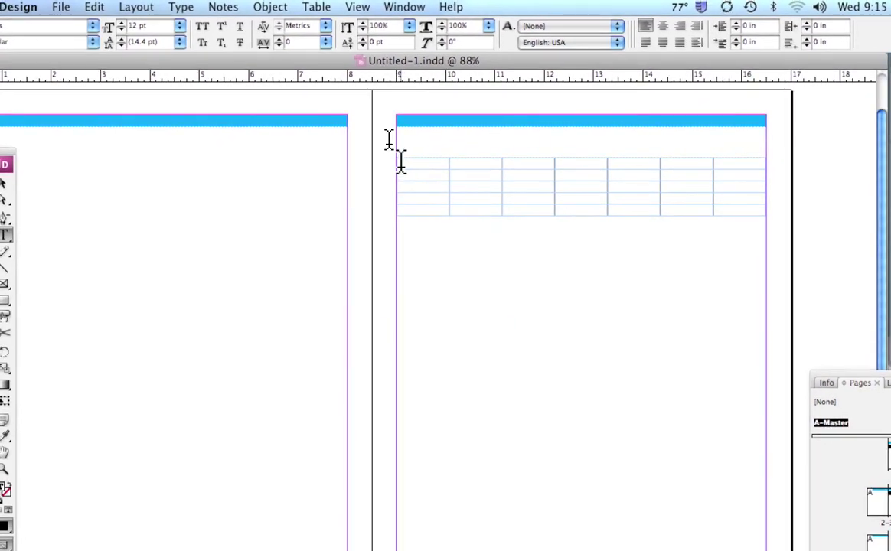
Select all seven cells in the table's top row
drag(399, 161, 647, 161)
drag(550, 158, 322, 157)
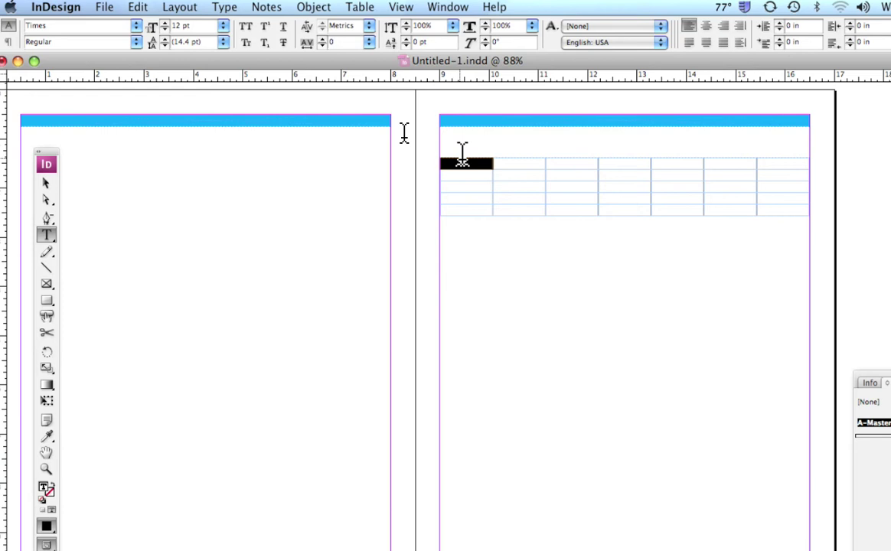
drag(462, 160, 751, 162)
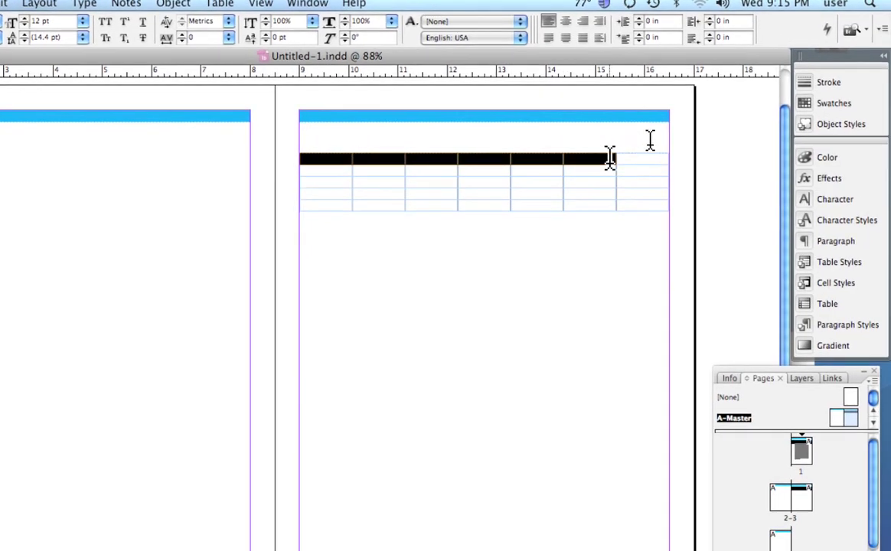
drag(610, 158, 675, 219)
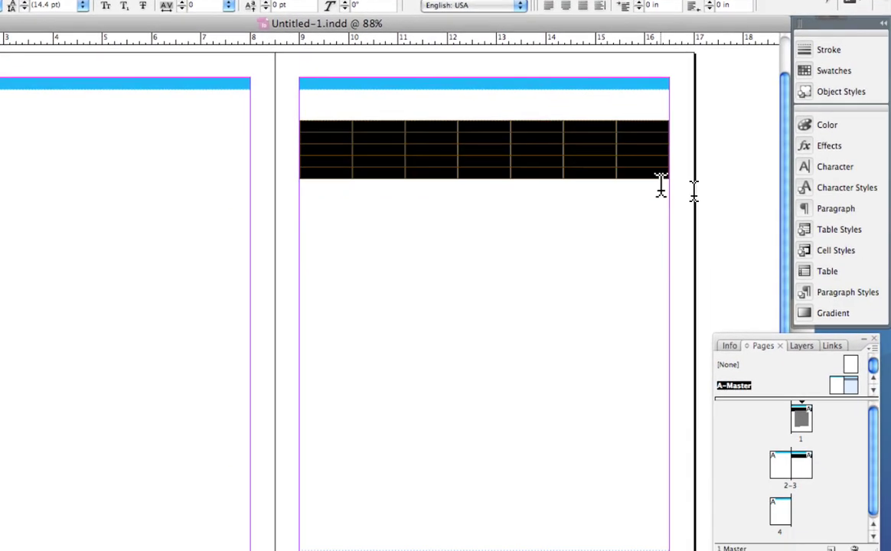
drag(661, 184, 627, 123)
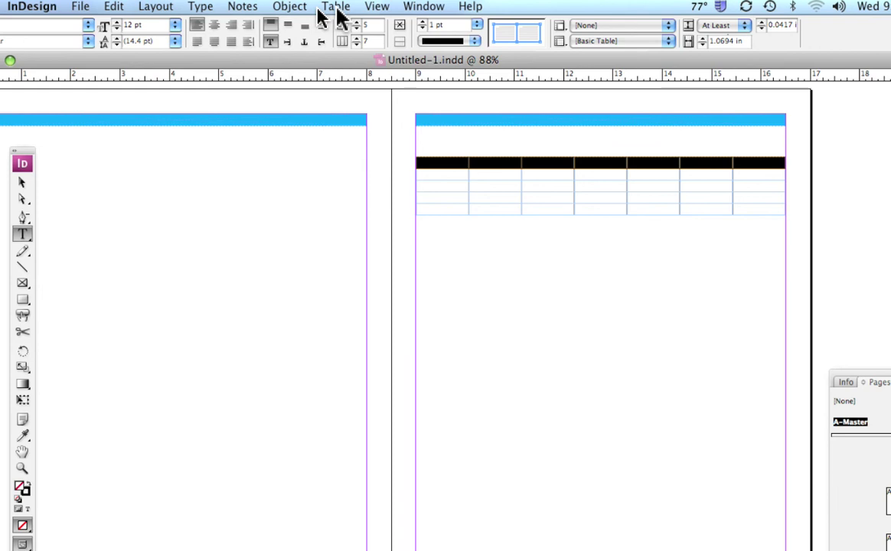
Open Table > Cell Options > Text for the selected top-row cells
click(336, 6)
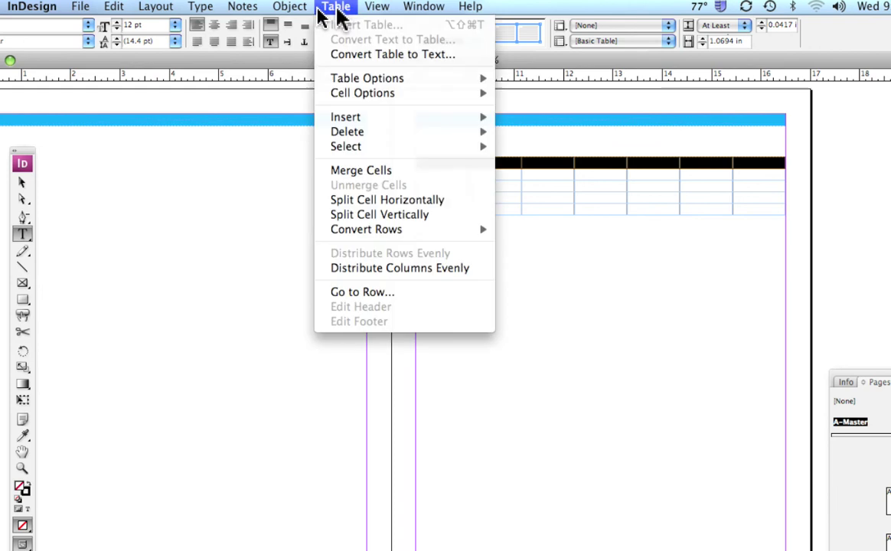
mouse_move(363, 93)
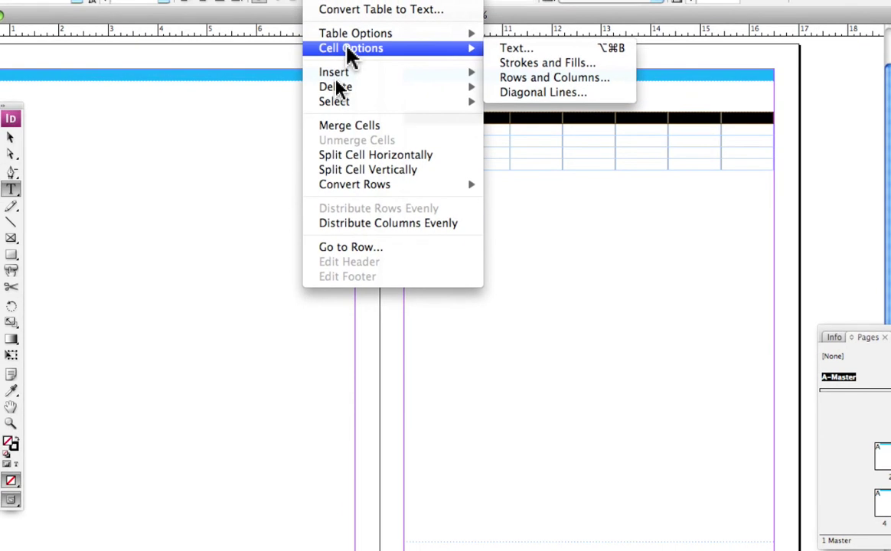
mouse_move(337, 35)
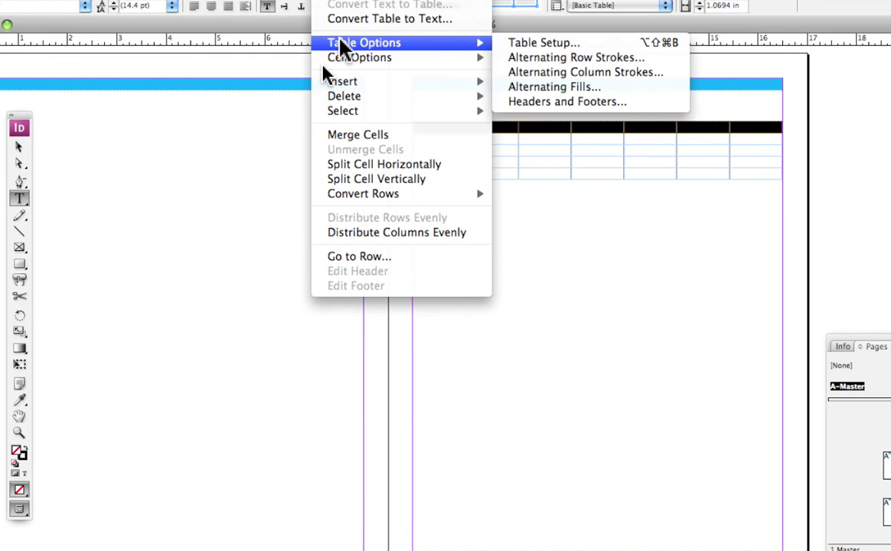
mouse_move(340, 59)
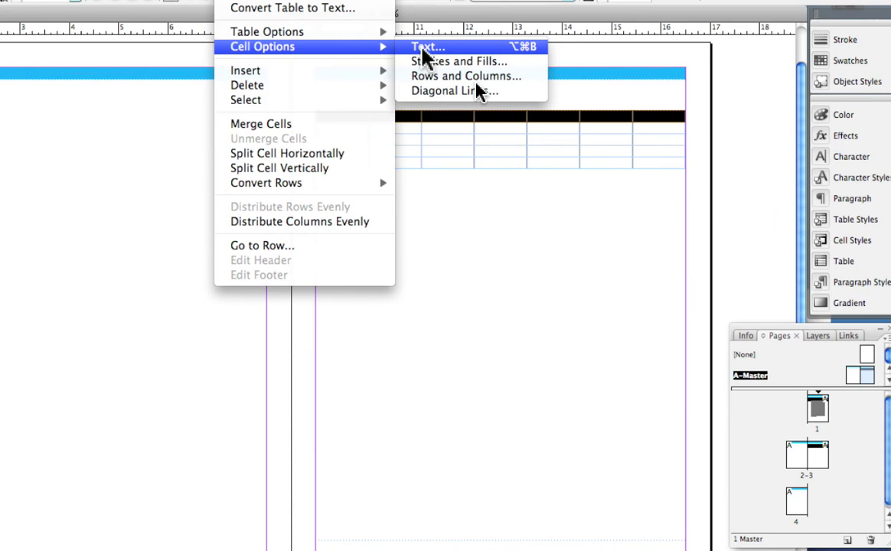
click(423, 50)
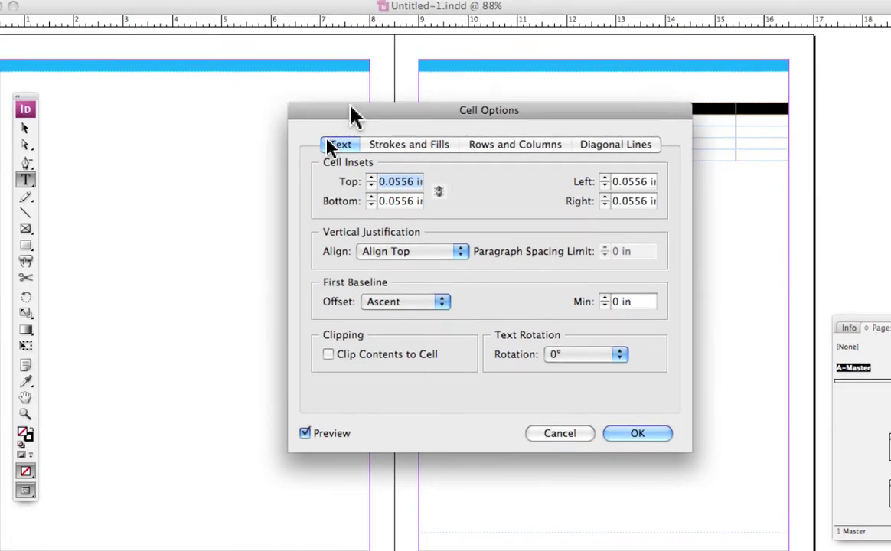
Move Cell Options off the table, browse its tabs, and show the Rows and Columns settings
drag(352, 115, 89, 64)
drag(108, 103, 89, 93)
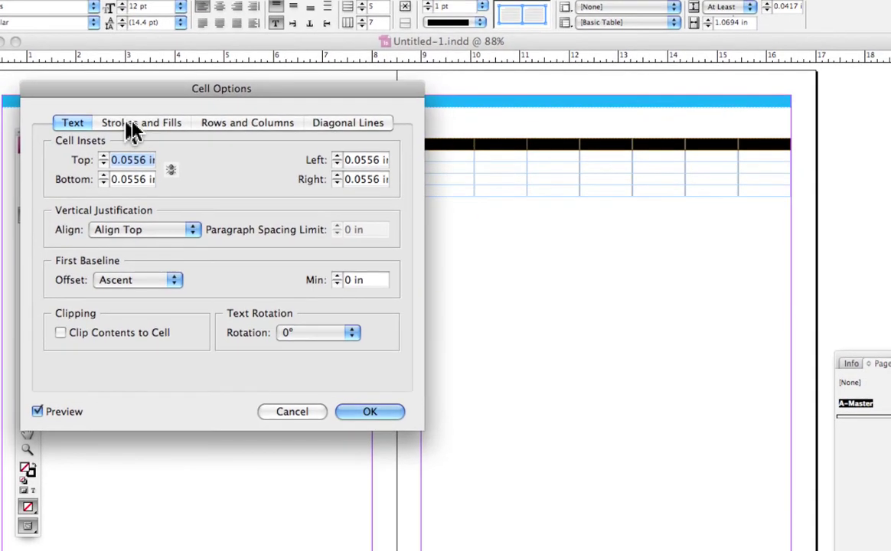
click(146, 140)
click(189, 124)
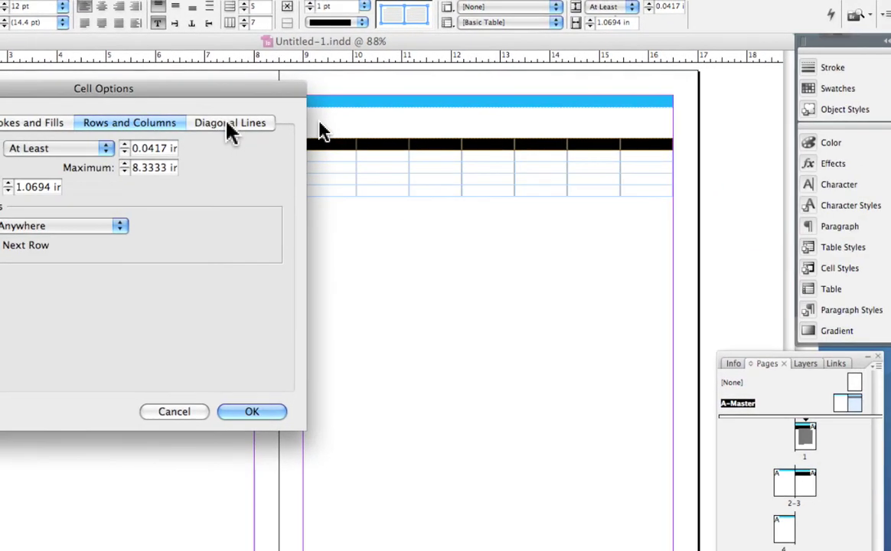
click(269, 126)
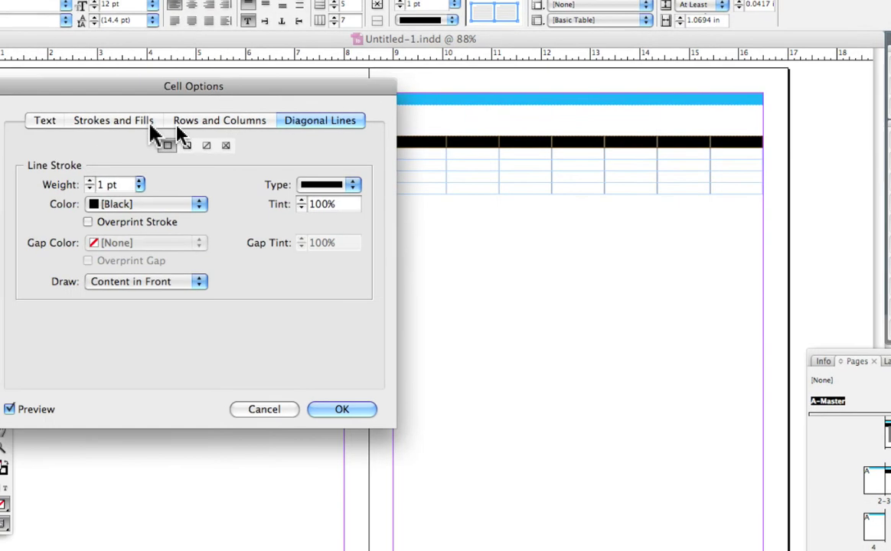
click(106, 122)
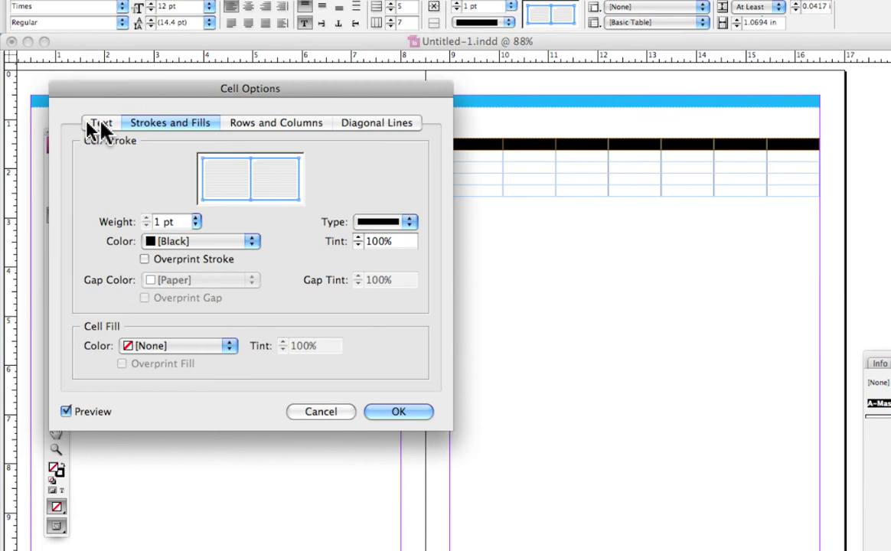
click(99, 127)
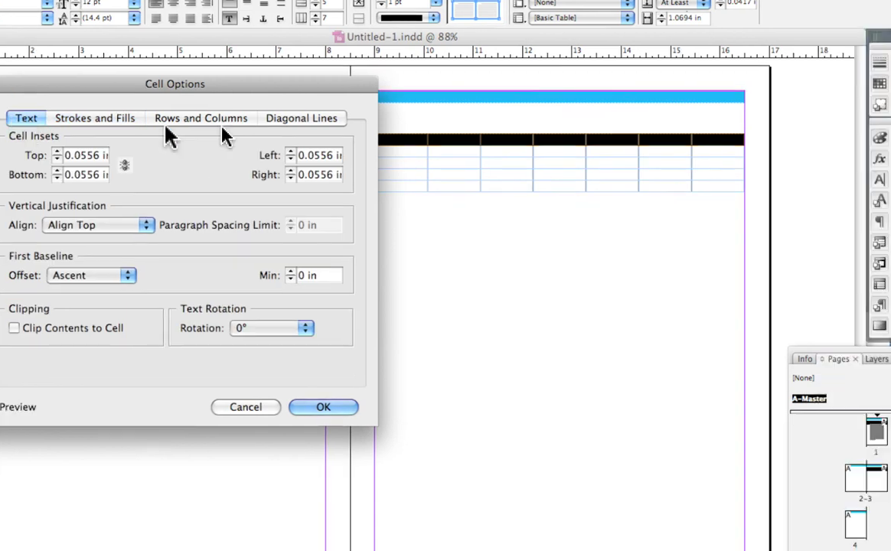
click(272, 127)
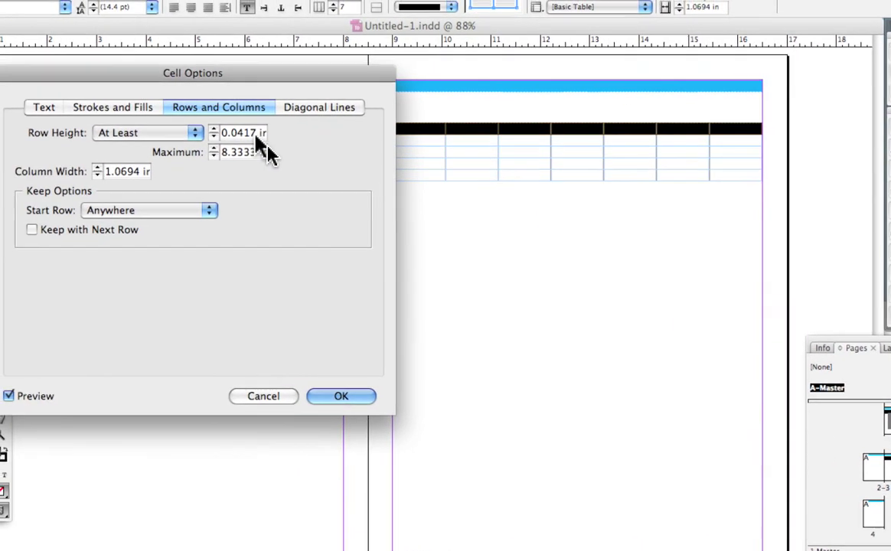
Set the top row's minimum height to 1.25 in and close Cell Options
double_click(253, 136)
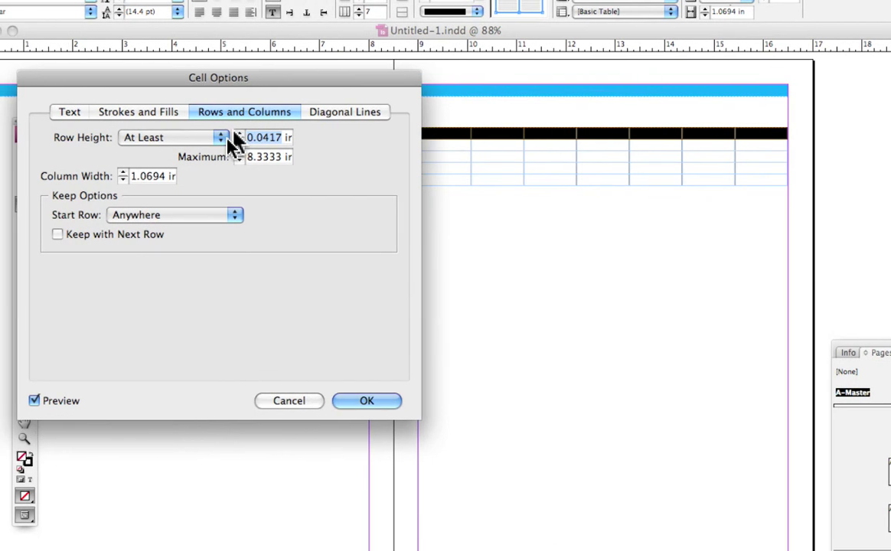
text(1.25)
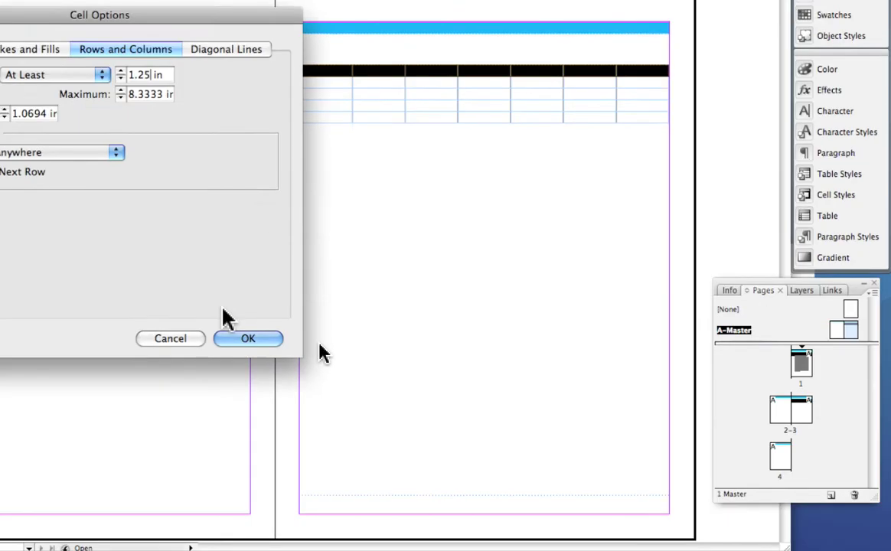
click(243, 340)
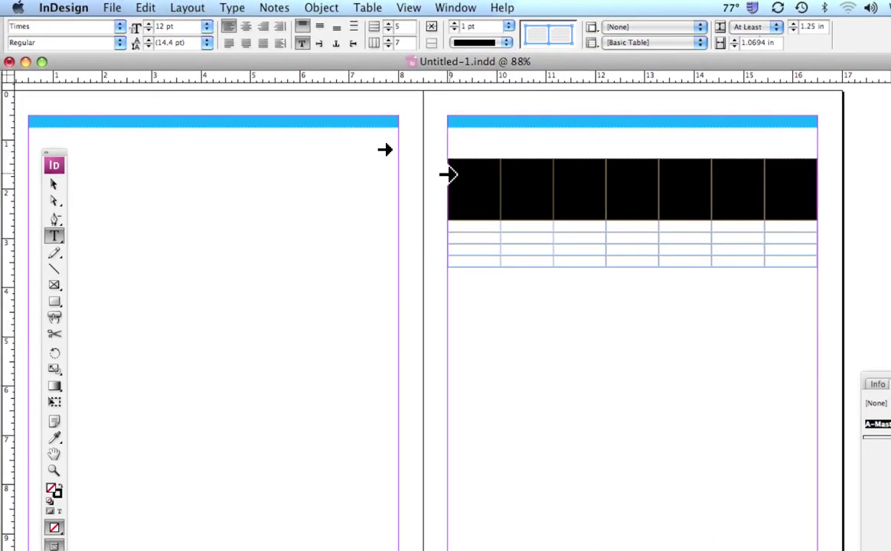
Select the whole table, all rows across all seven columns
click(450, 169)
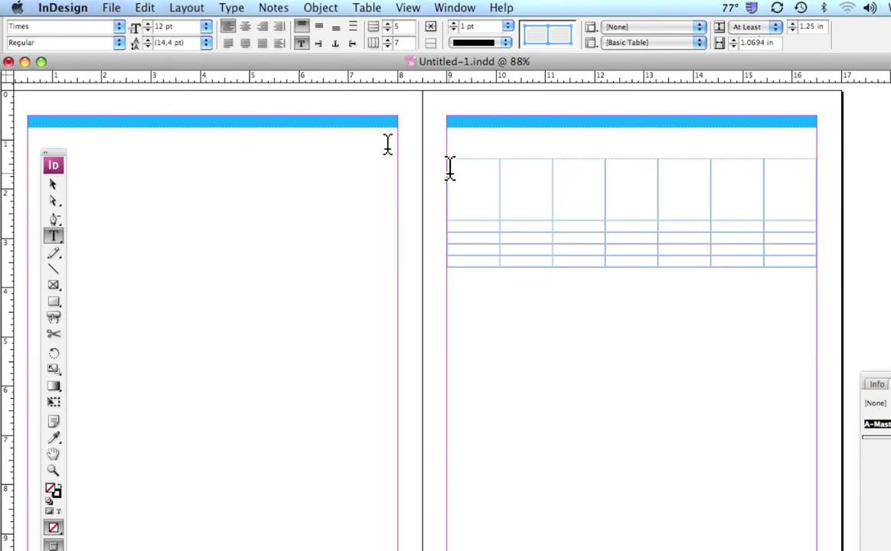
drag(492, 215, 589, 291)
drag(514, 226, 708, 225)
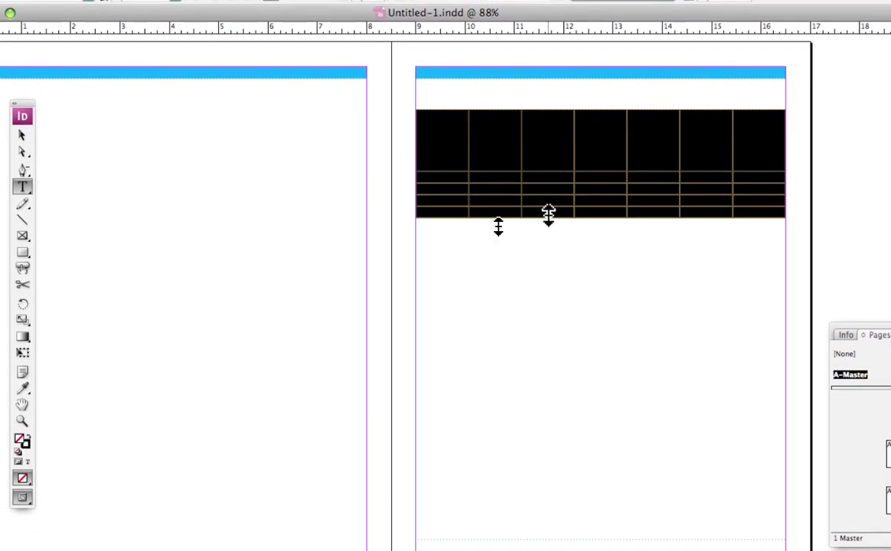
drag(549, 215, 545, 346)
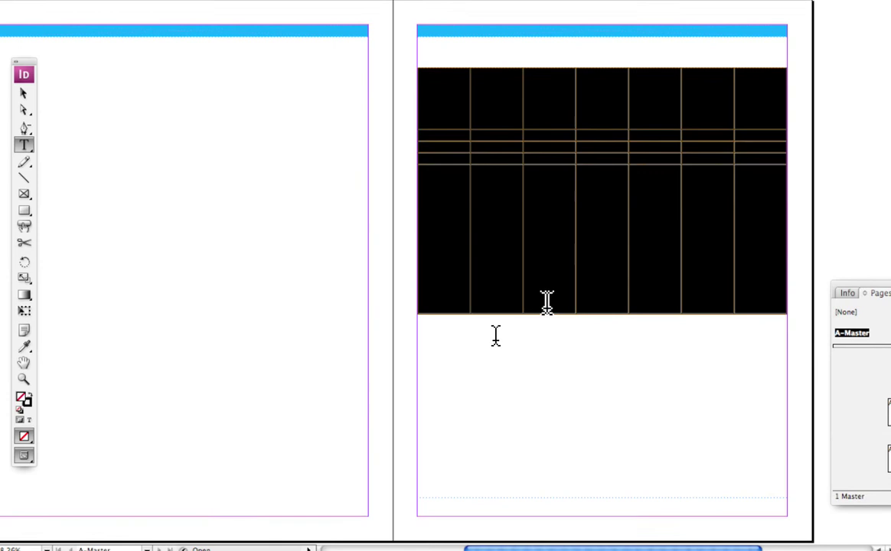
key(super+z)
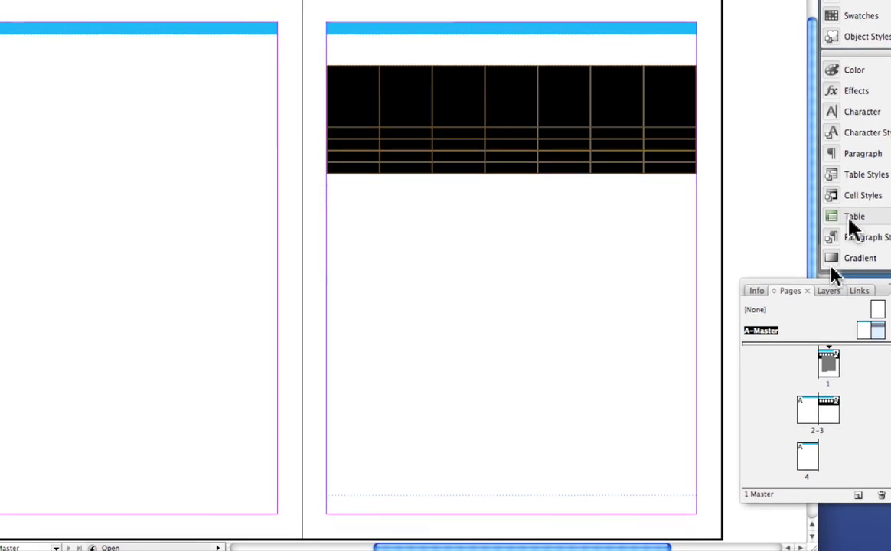
Float the Table panel over the spread, showing 5 rows, 7 columns and 0.0556 in insets
click(852, 219)
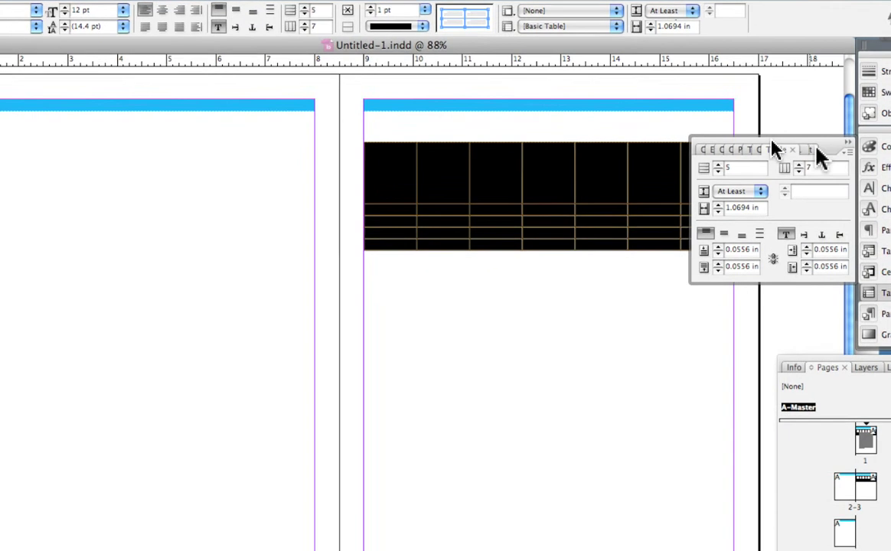
drag(788, 164, 538, 322)
drag(612, 237, 433, 231)
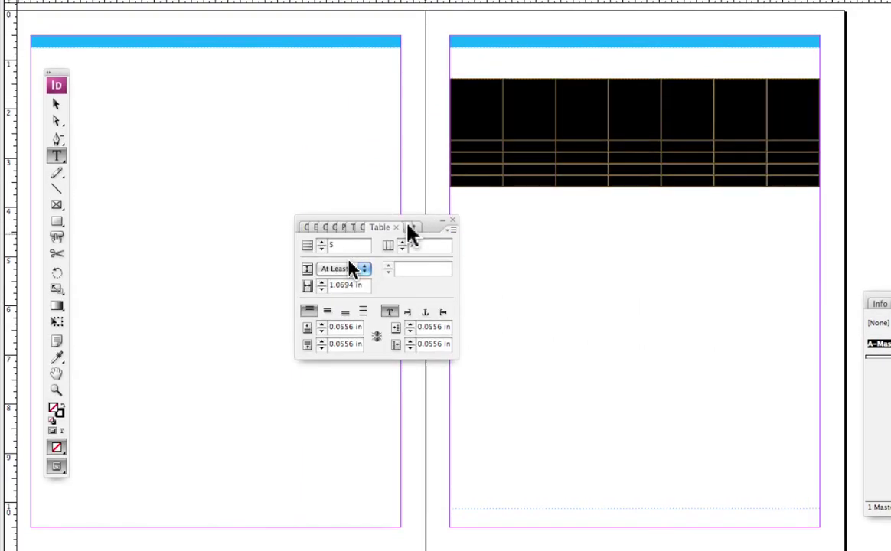
click(410, 228)
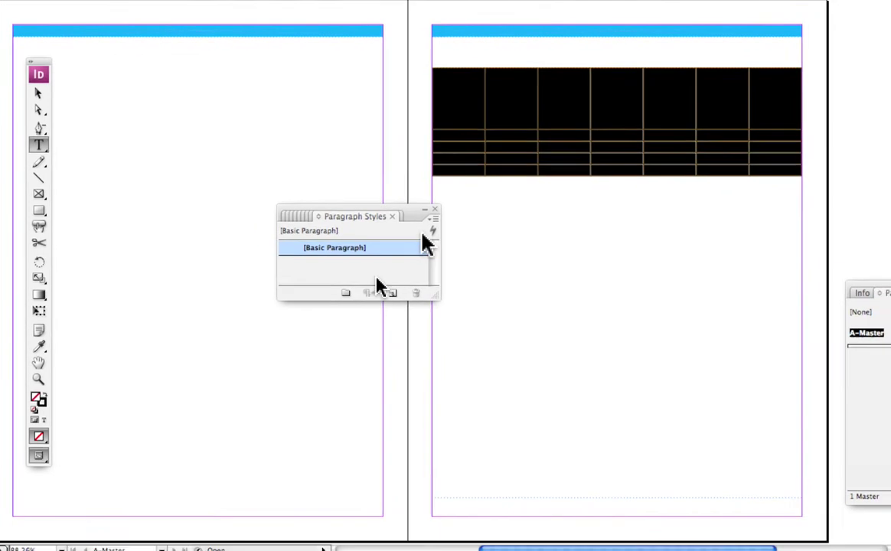
click(411, 228)
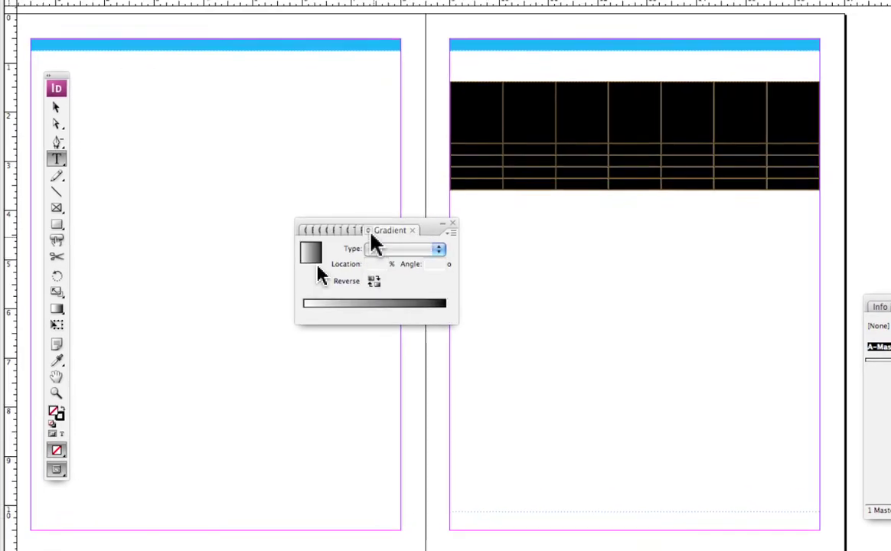
click(355, 232)
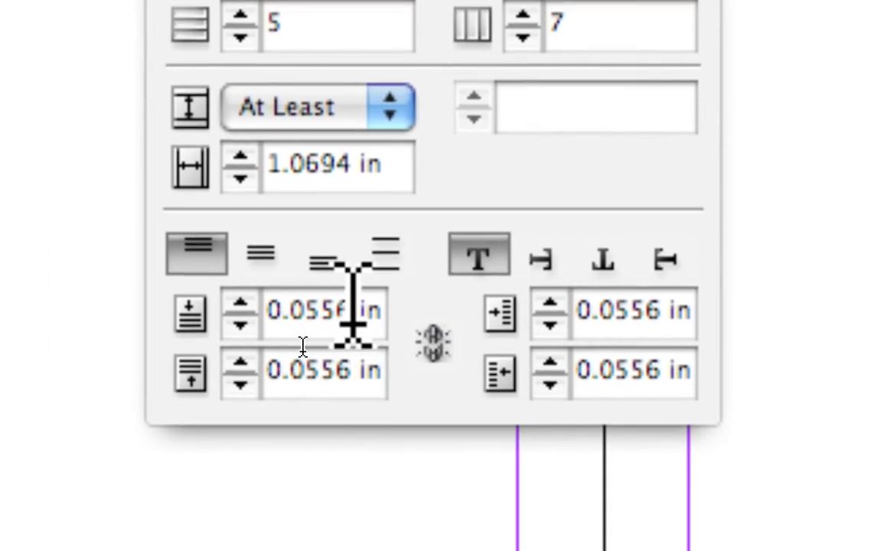
Set the Top Cell Inset to 1.25 in for all table cells, then move the Table panel aside
double_click(303, 311)
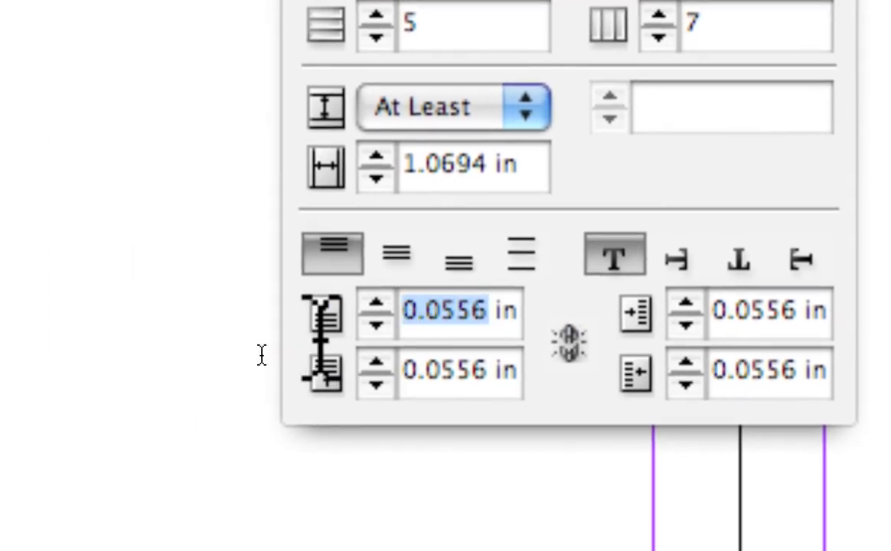
text(1.)
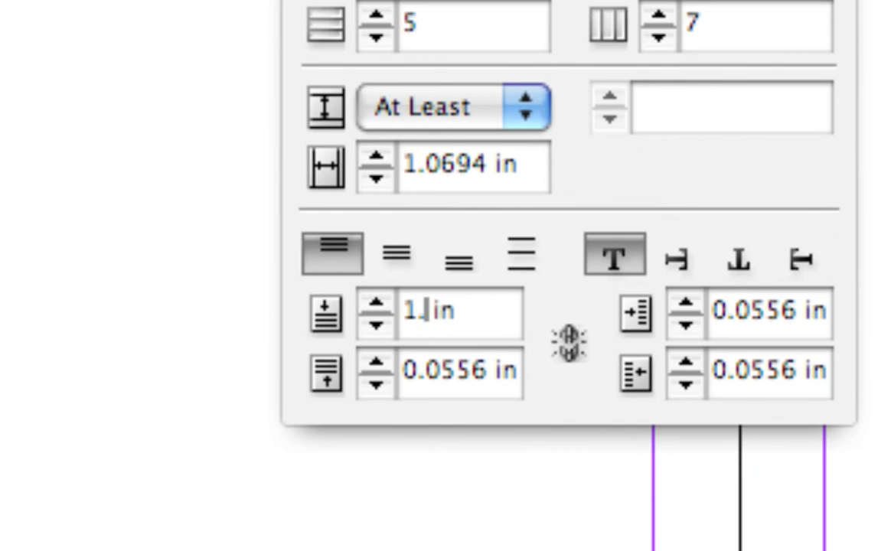
text(25)
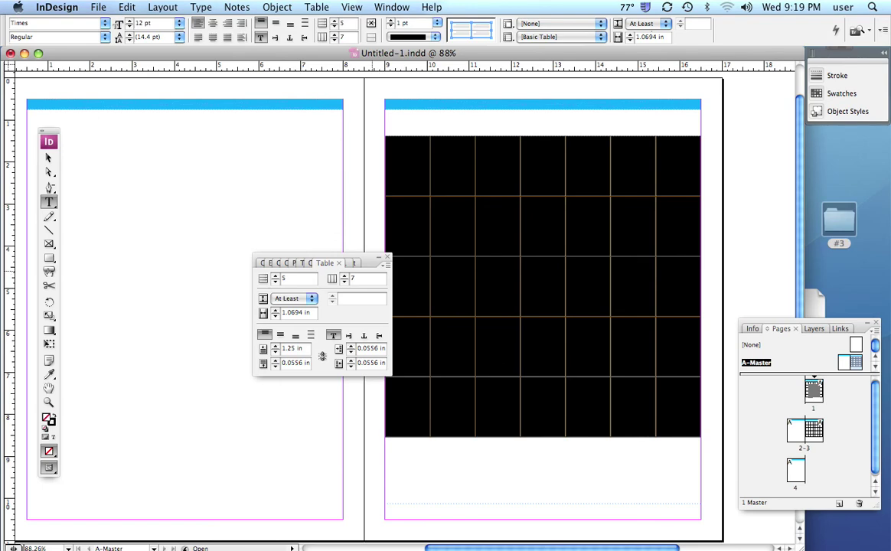
drag(375, 260, 259, 196)
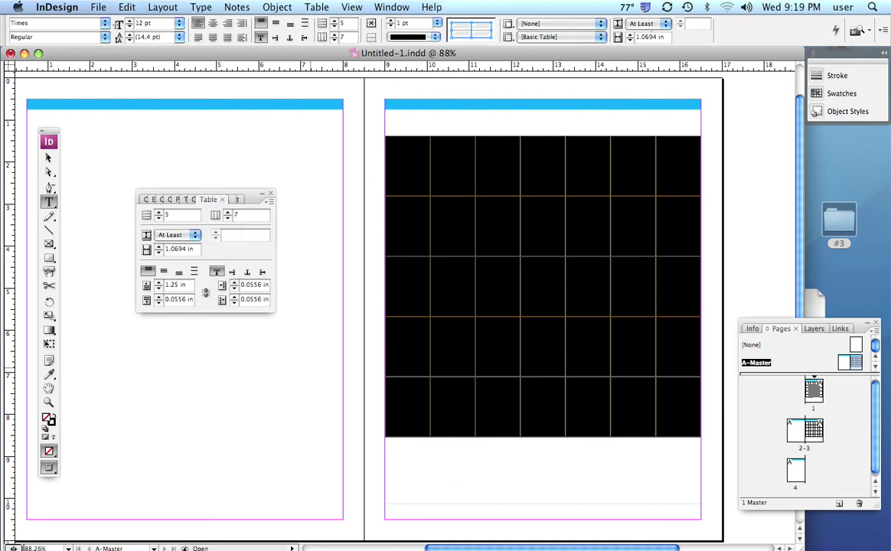